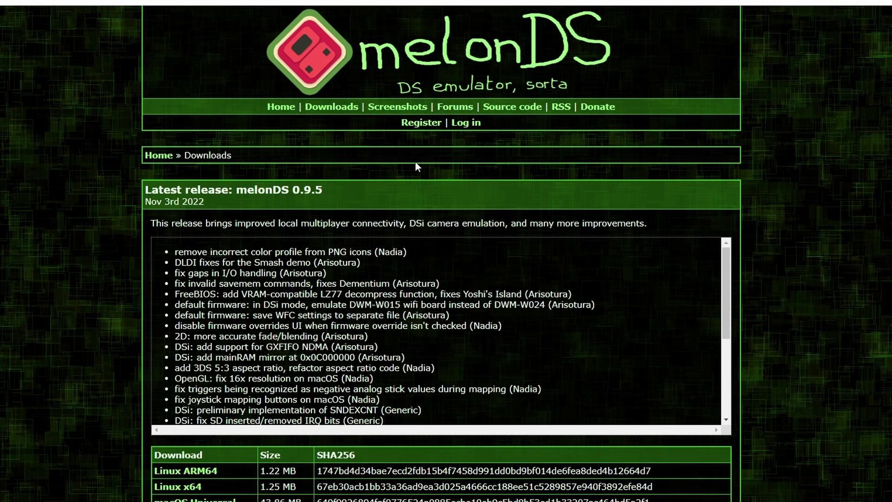
- Review the melonDS 0.9.5 release notes and the available downloads, including the Windows x64 build
scroll(96, 345, "down", 3)
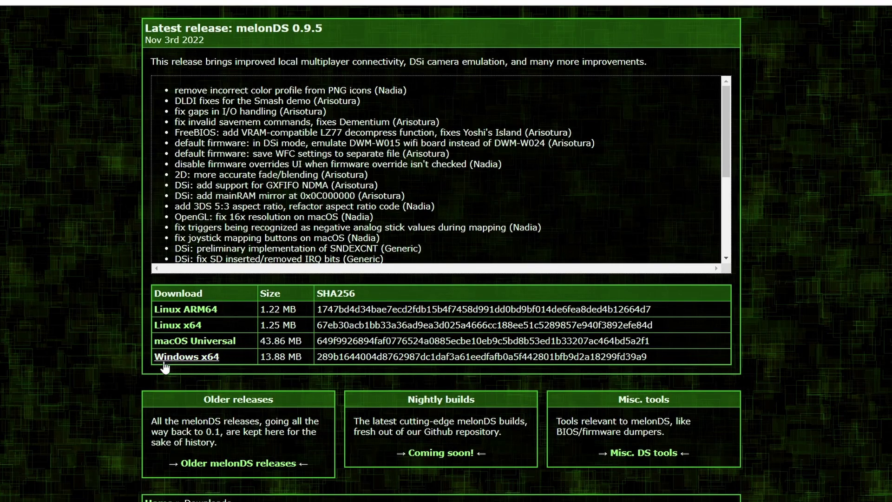
scroll(297, 171, "up", 3)
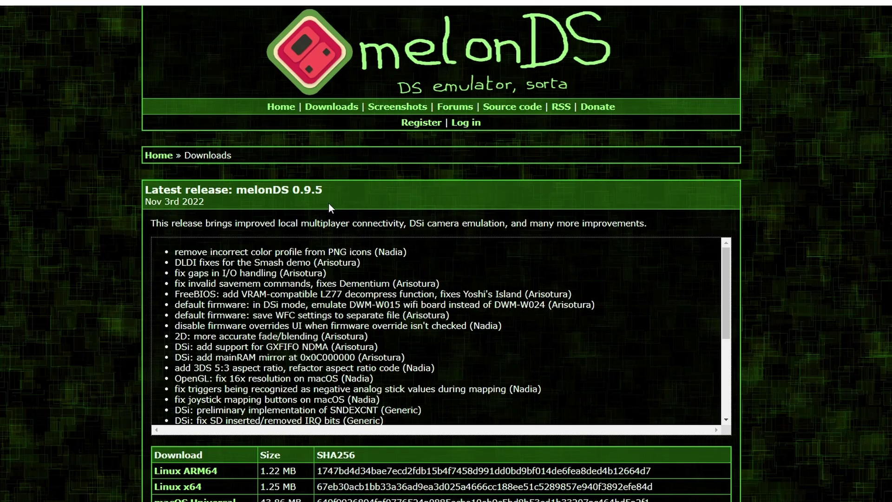
left_click_drag(331, 191, 297, 192)
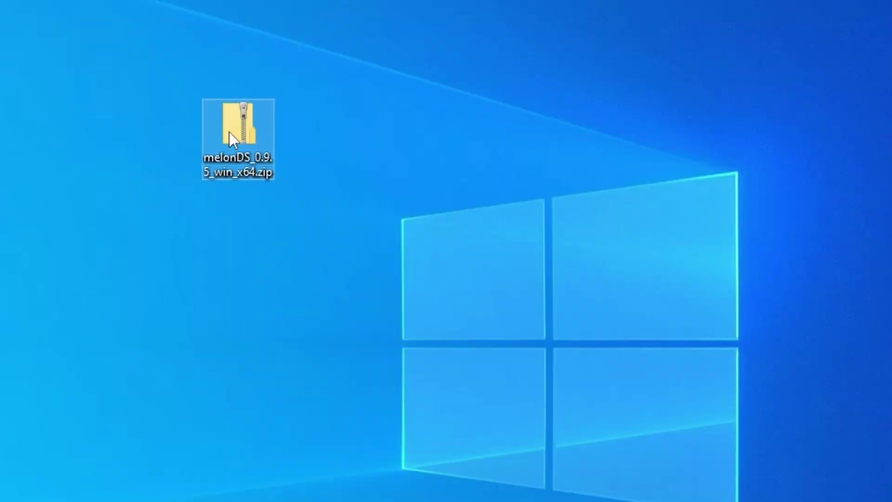
- Extract the melonDS_0.9.5_win_x64.zip archive on the desktop
right_click(230, 133)
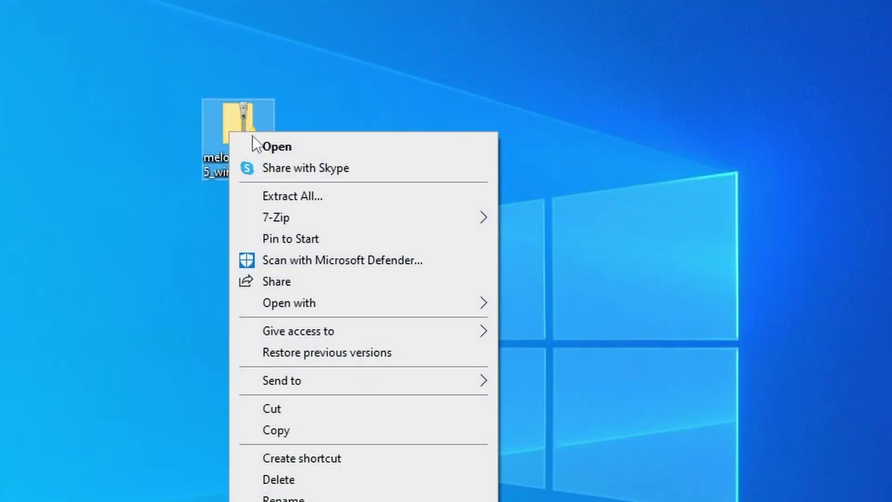
mouse_move(390, 212)
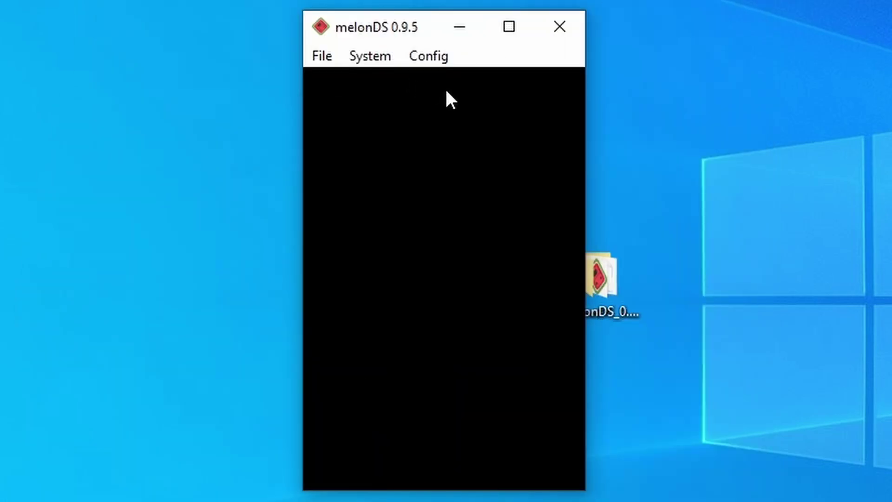
- Open the input and hotkey settings and select Xbox 360 Controller as the joystick
left_click(427, 57)
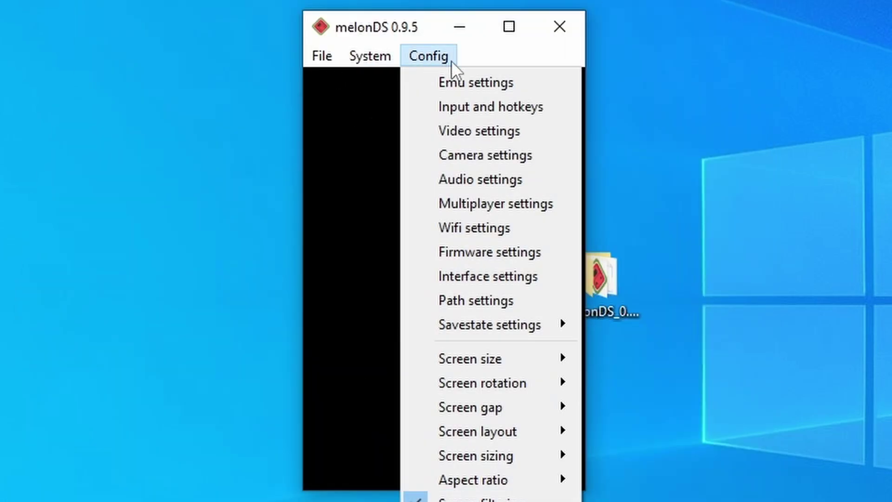
left_click(458, 105)
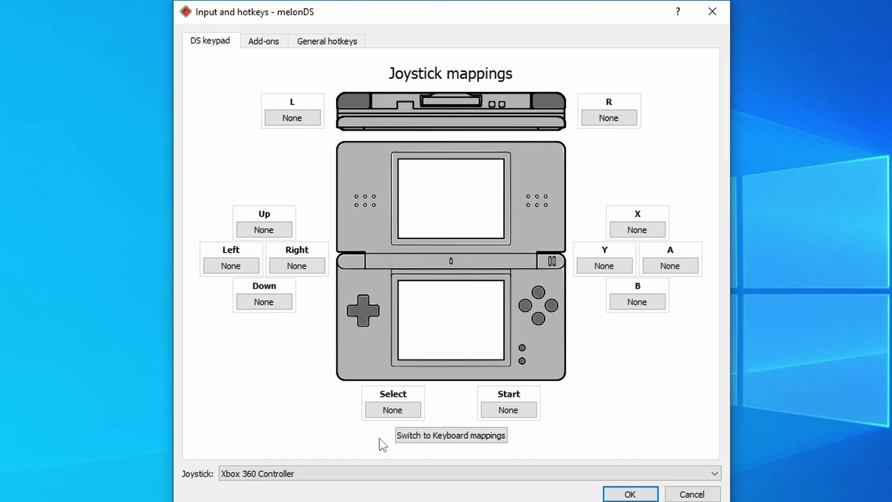
left_click(283, 474)
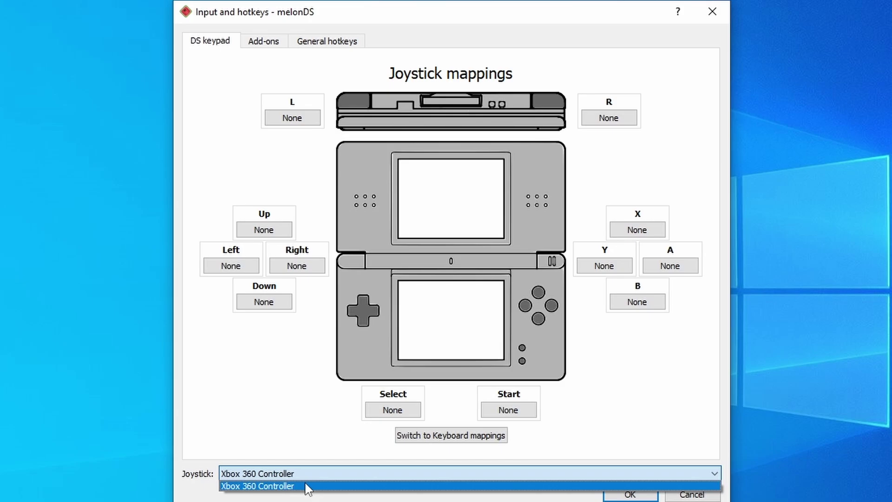
left_click(313, 486)
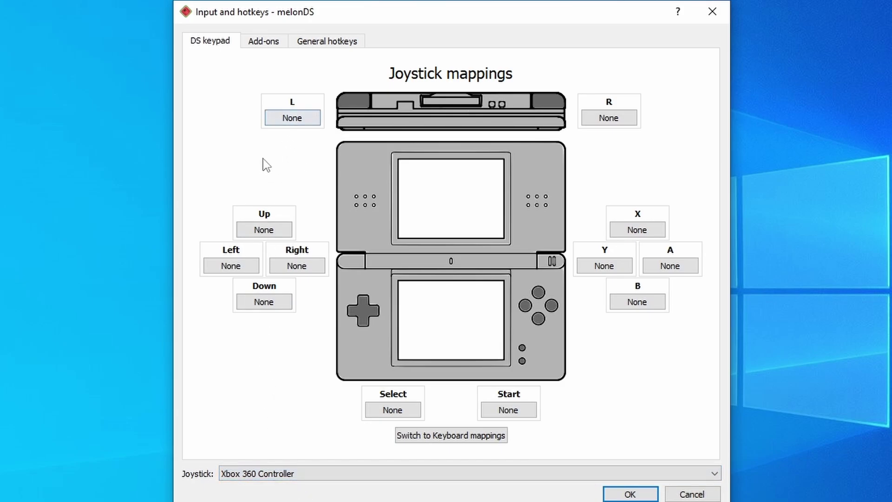
- Map the DS shoulder buttons to the controller, assigning L to Button 5 and R to Button 6
left_click(282, 122)
left_click(282, 121)
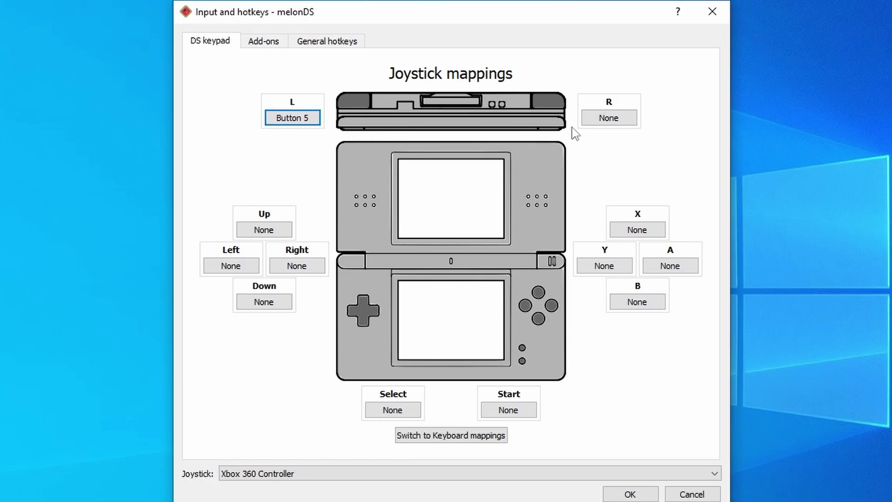
left_click(601, 121)
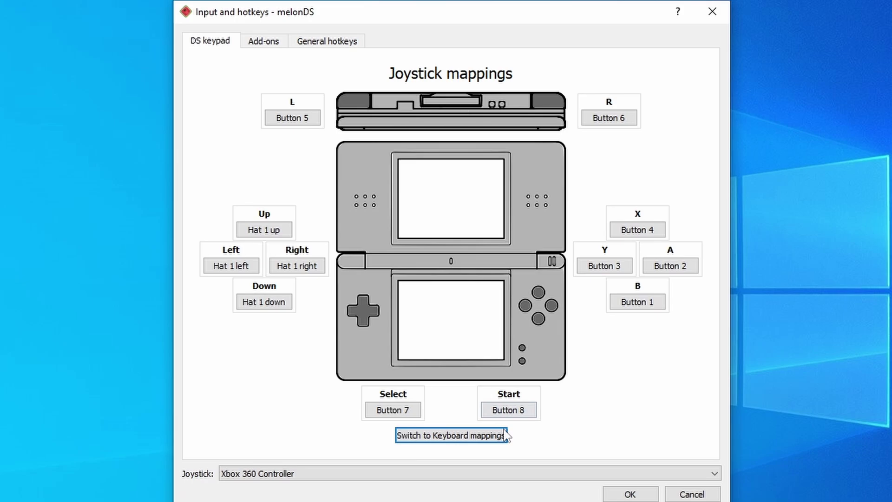
- Check the keyboard mappings of the DS keypad and the general hotkeys, and save the input settings
left_click(439, 436)
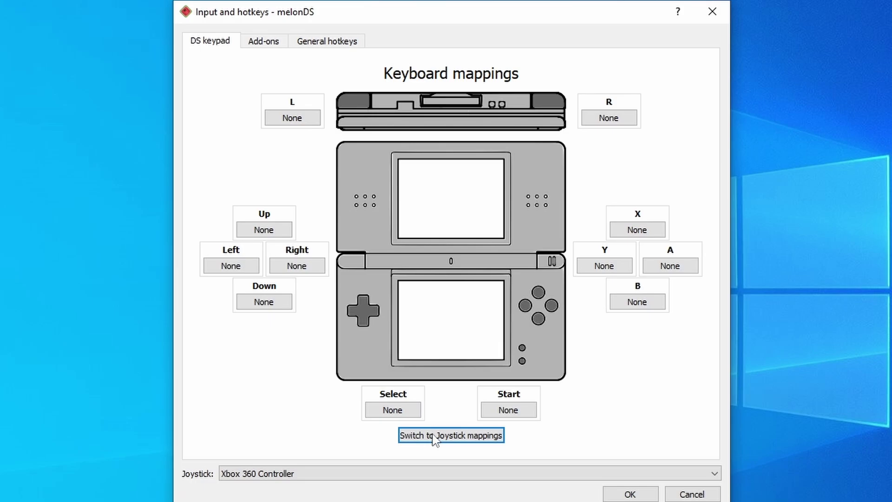
left_click(433, 435)
left_click(344, 47)
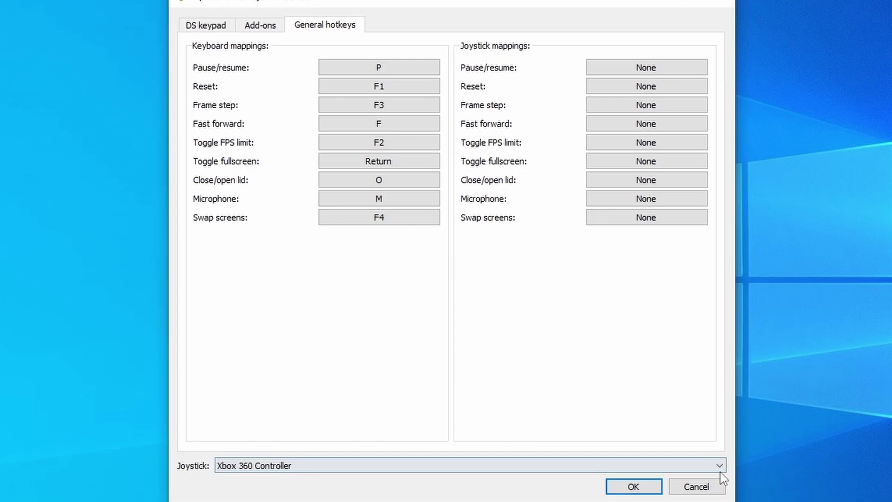
left_click(631, 487)
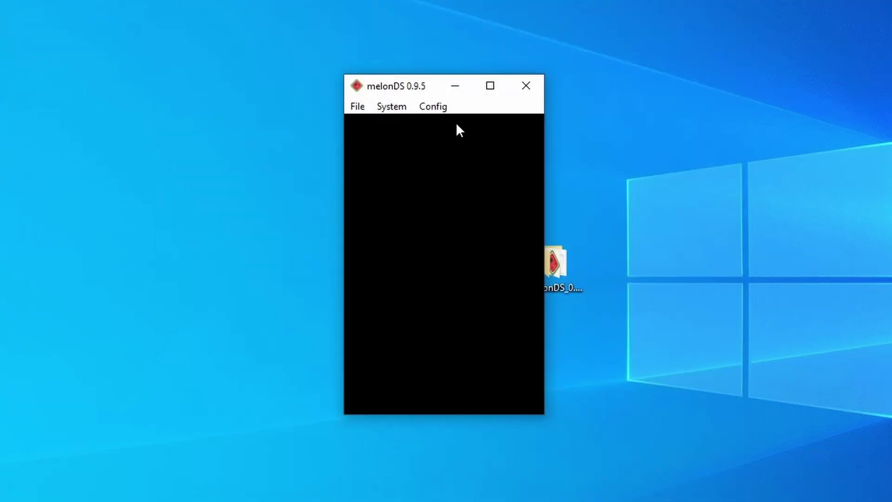
- In the video settings, set the 3D renderer to OpenGL and the internal resolution to 10x native (2560x1920)
left_click(432, 109)
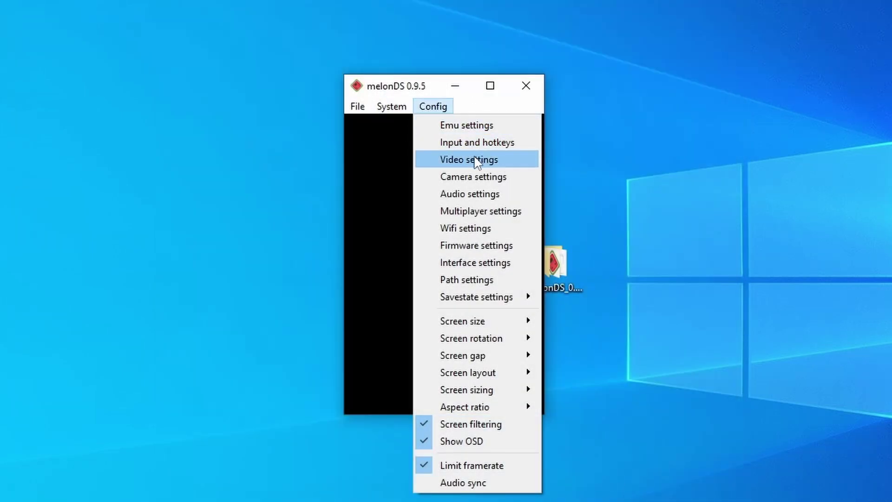
left_click(476, 160)
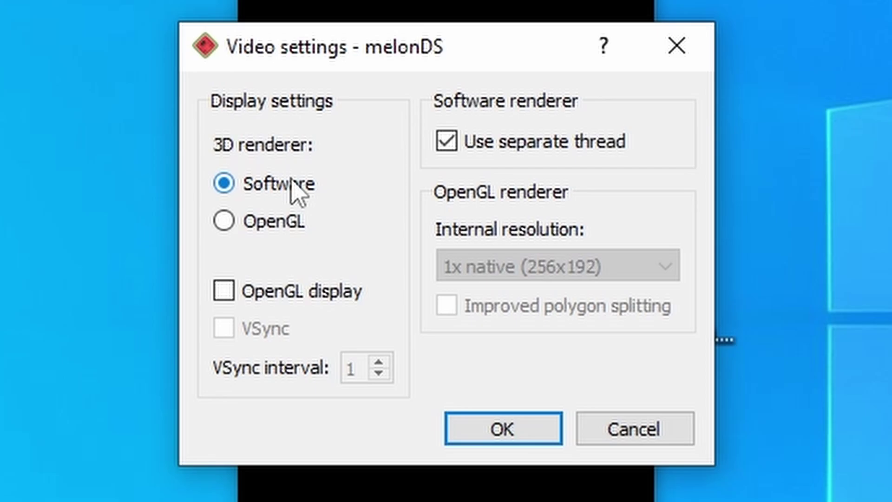
left_click(271, 239)
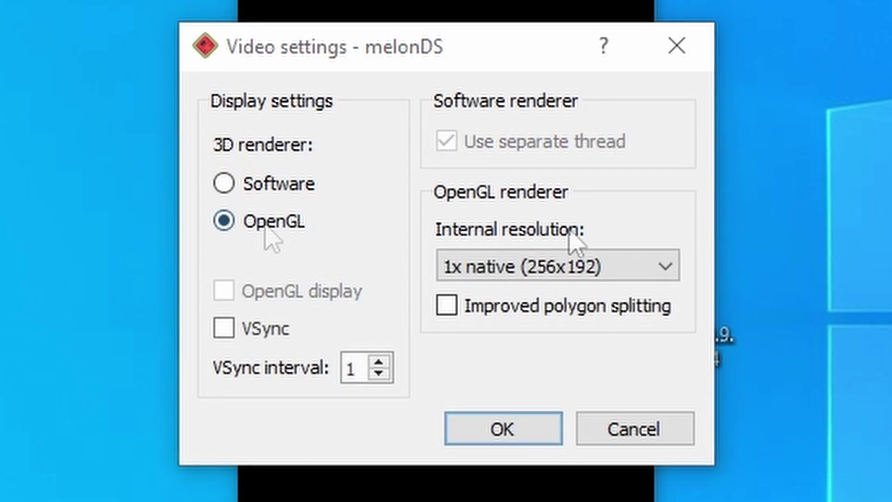
left_click(573, 267)
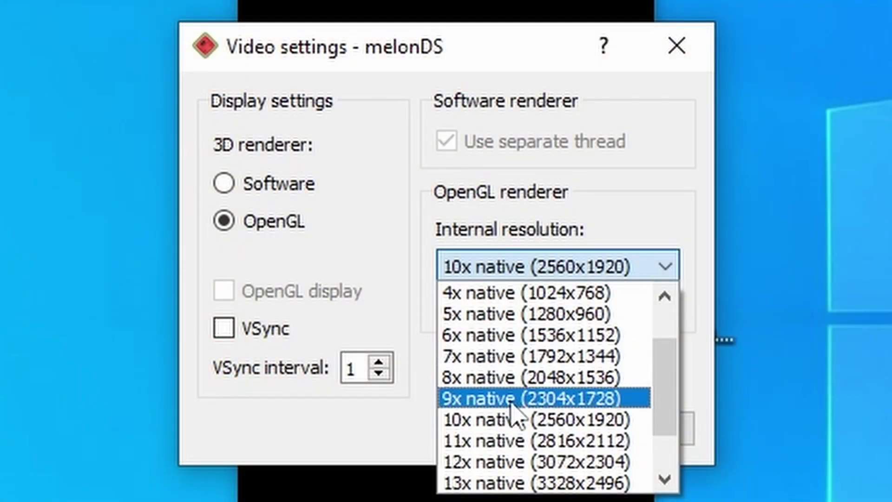
left_click(513, 420)
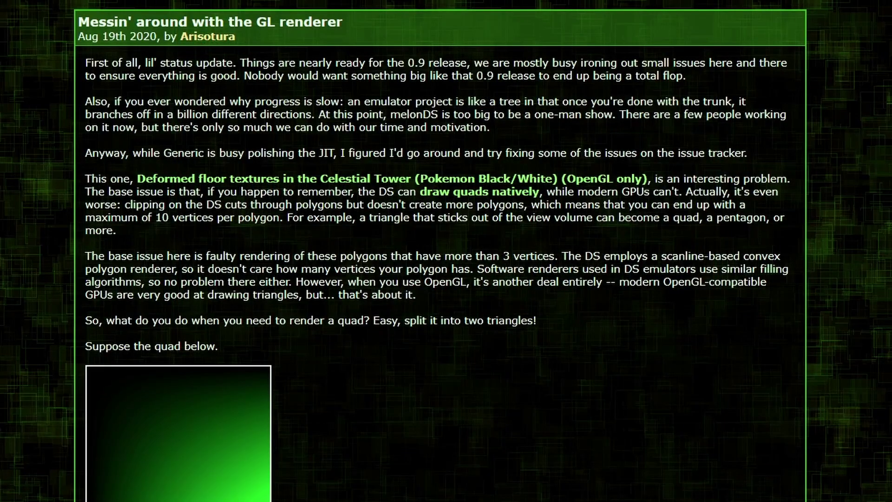
- Read the article "Messin' around with the GL renderer" about how polygon splitting reduces texture distortion
scroll(440, 278, "down", 15)
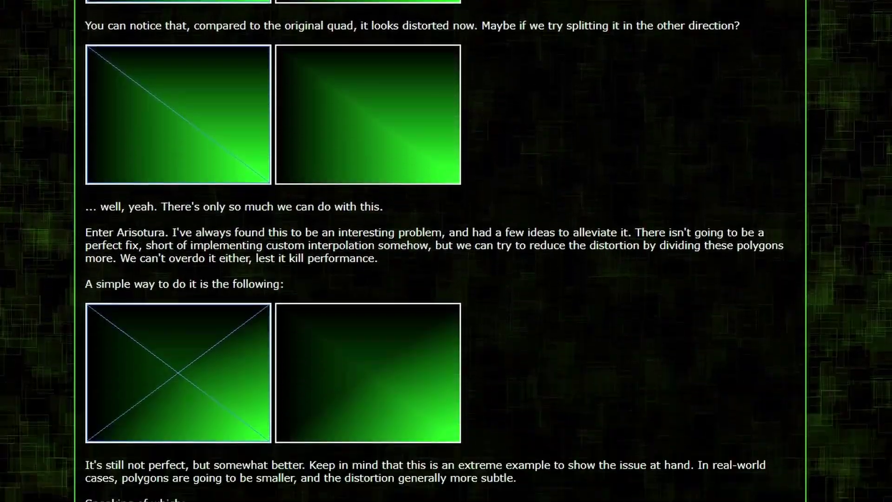
scroll(445, 251, "down", 18)
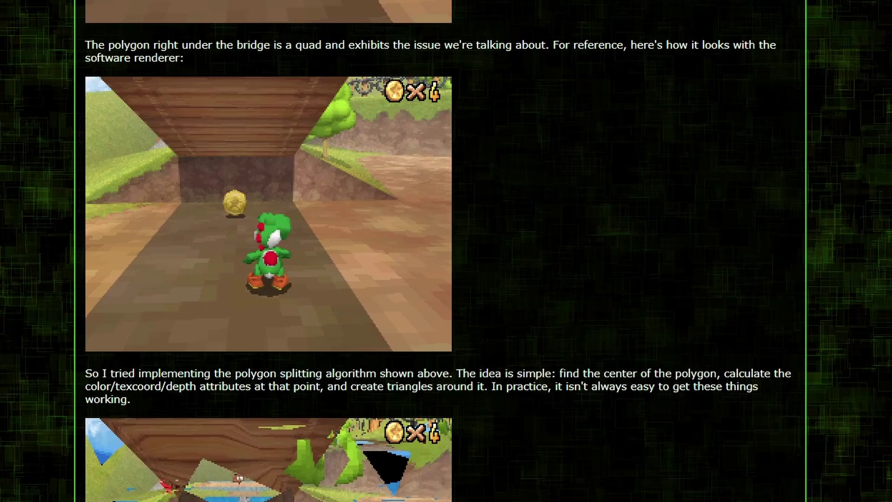
scroll(446, 251, "down", 8)
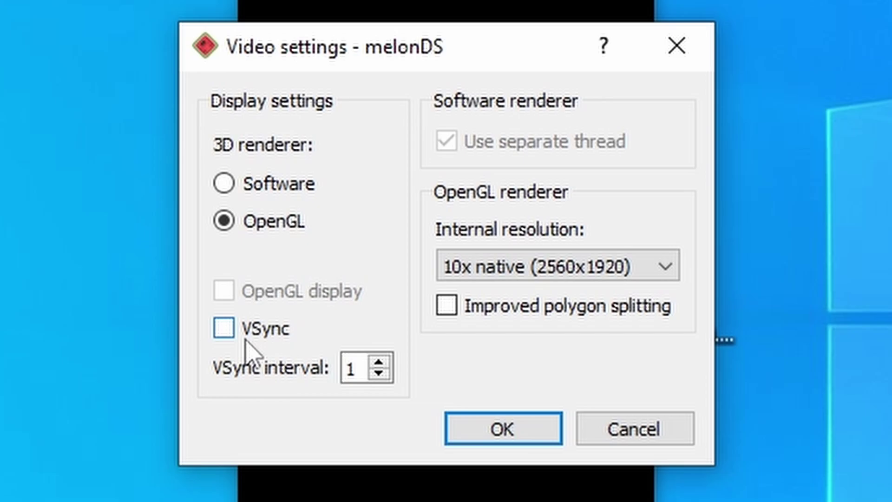
- Apply the video settings with VSync disabled
left_click(234, 331)
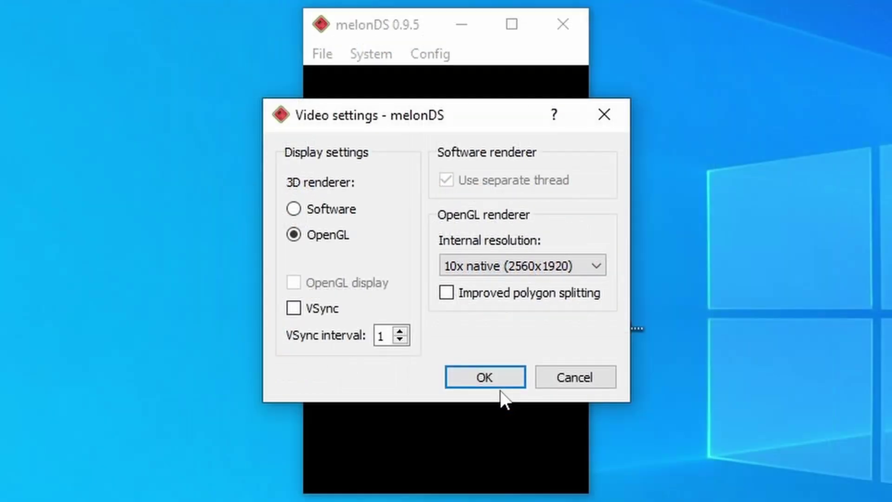
left_click(462, 377)
- Show the available screen size options
left_click(429, 54)
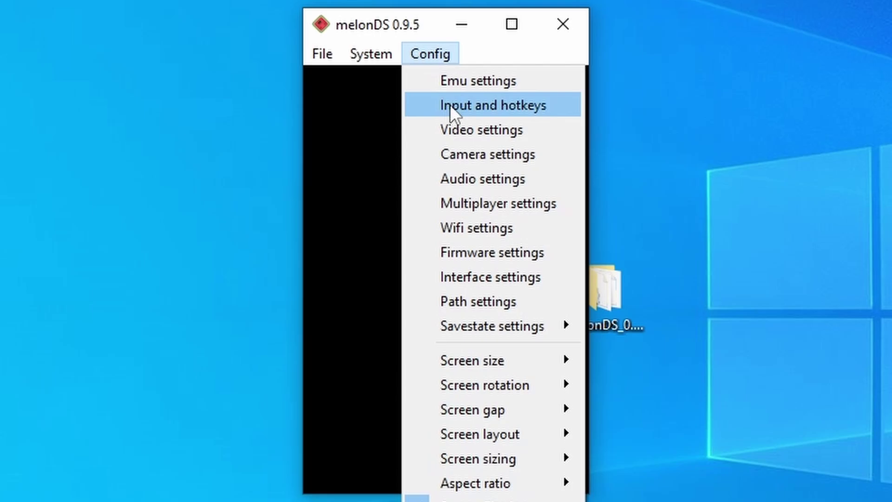
mouse_move(488, 358)
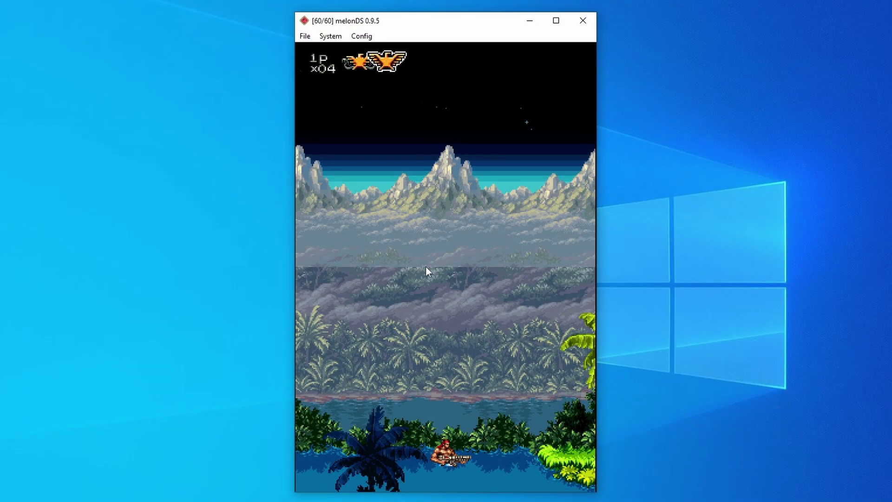
- Rotate the screens of the running game by 90°
left_click(362, 35)
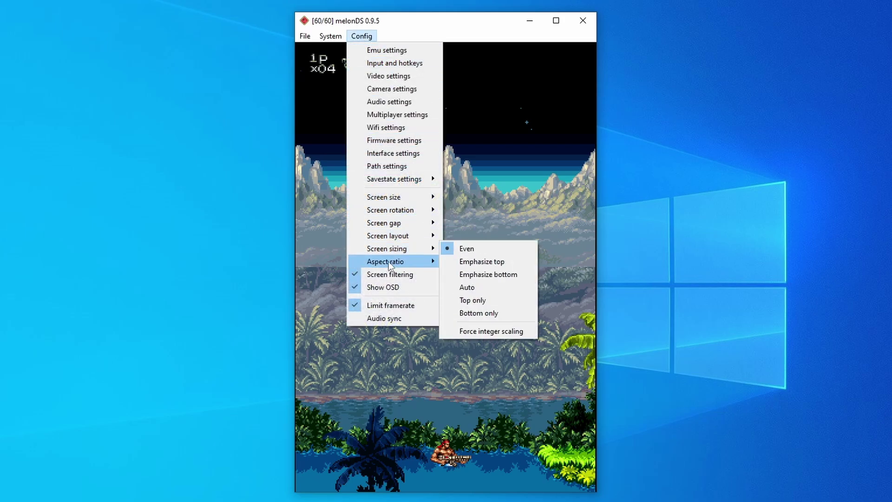
mouse_move(389, 263)
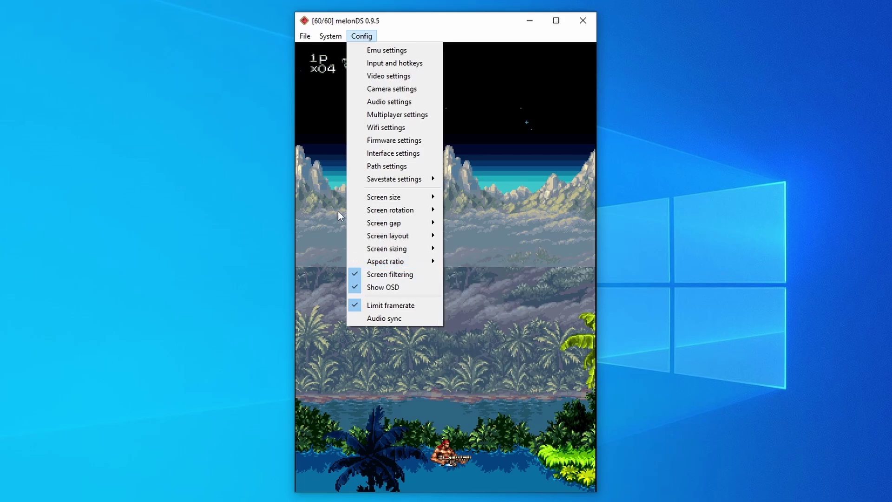
mouse_move(368, 212)
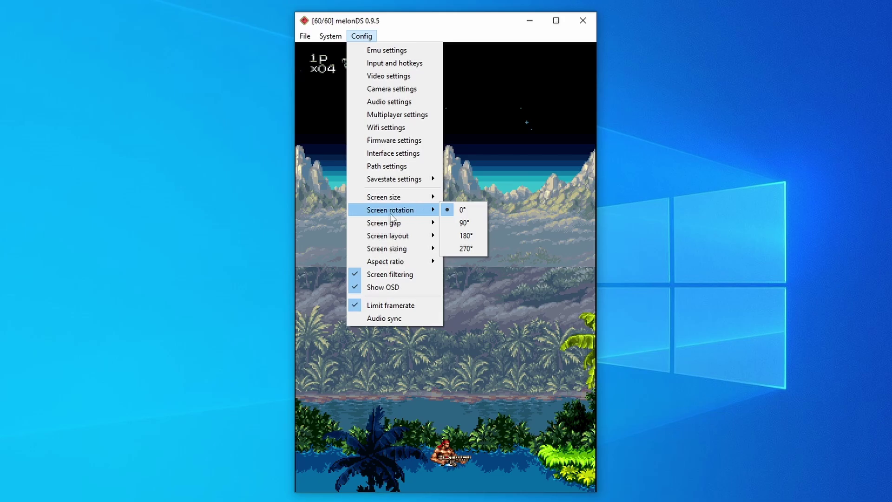
left_click(465, 223)
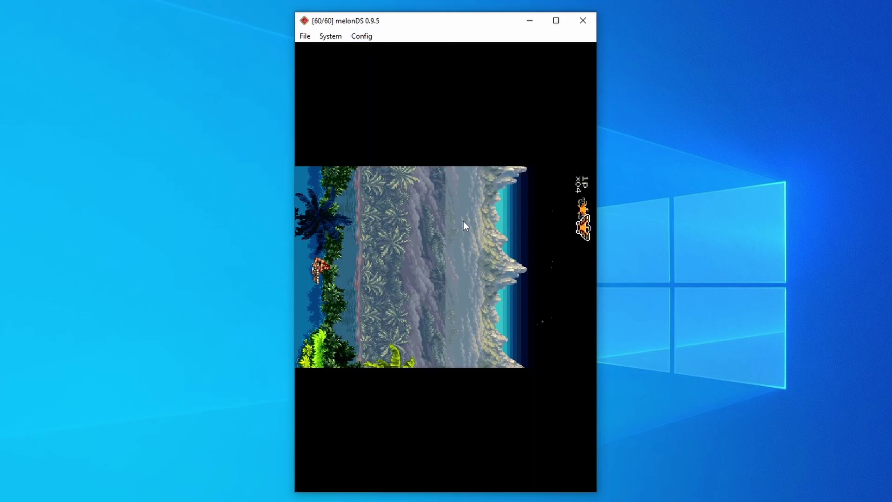
- Set the screen rotation back to 0°
left_click(362, 36)
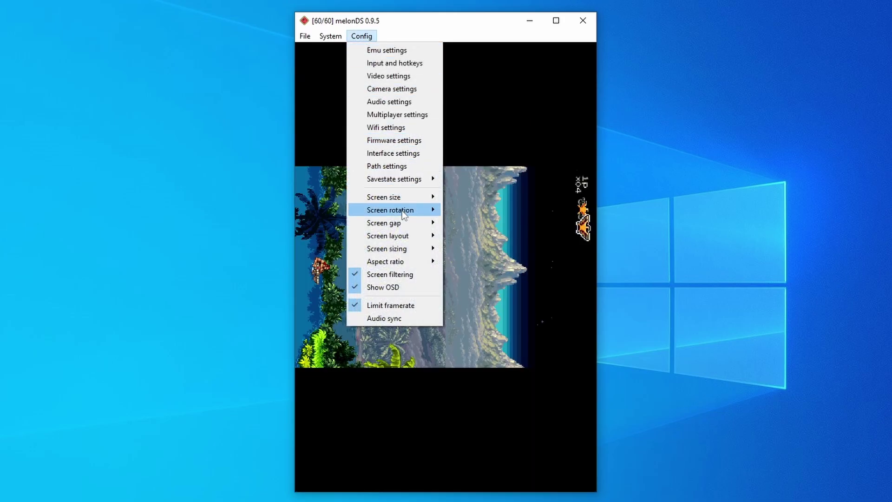
mouse_move(402, 211)
left_click(452, 209)
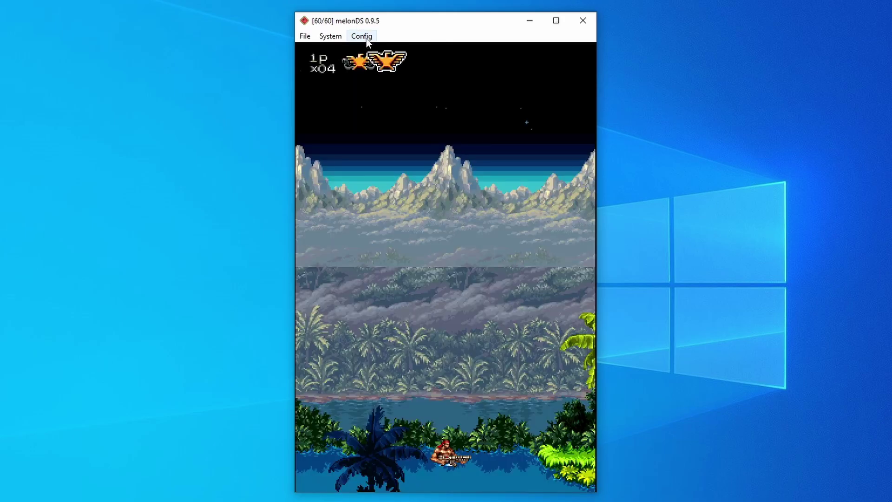
- Set the gap between the two DS screens to 8 px
left_click(362, 35)
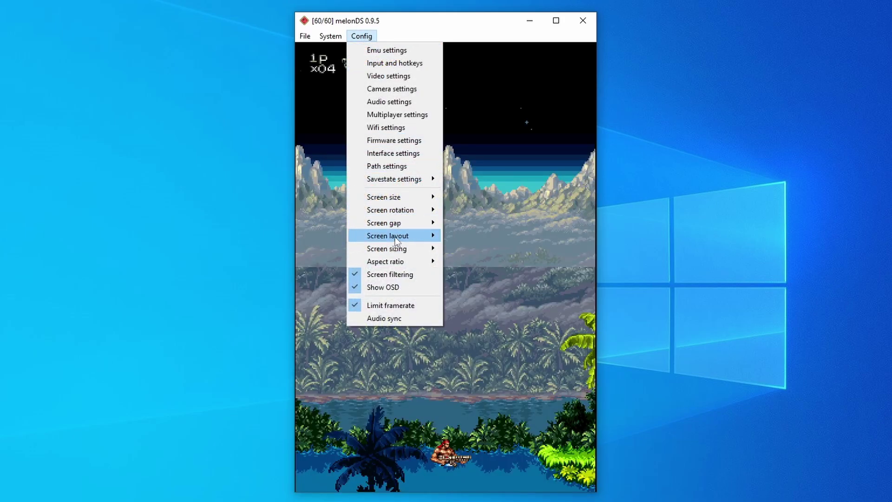
mouse_move(398, 225)
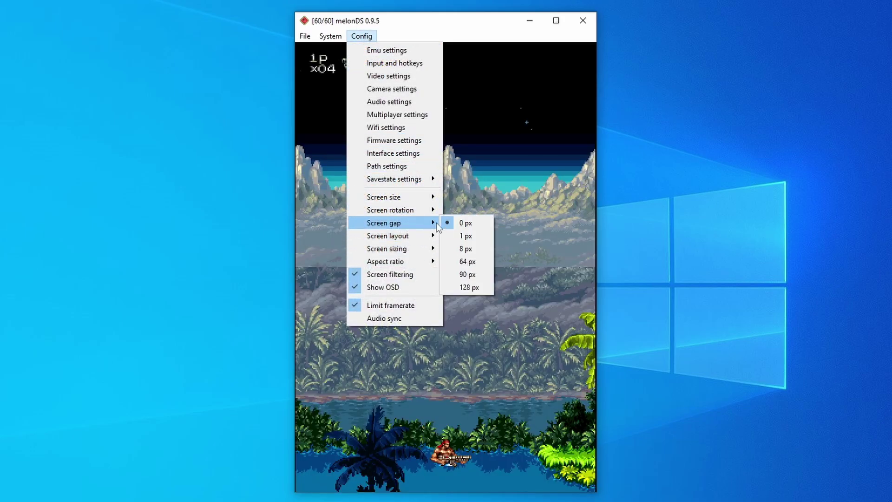
left_click(466, 250)
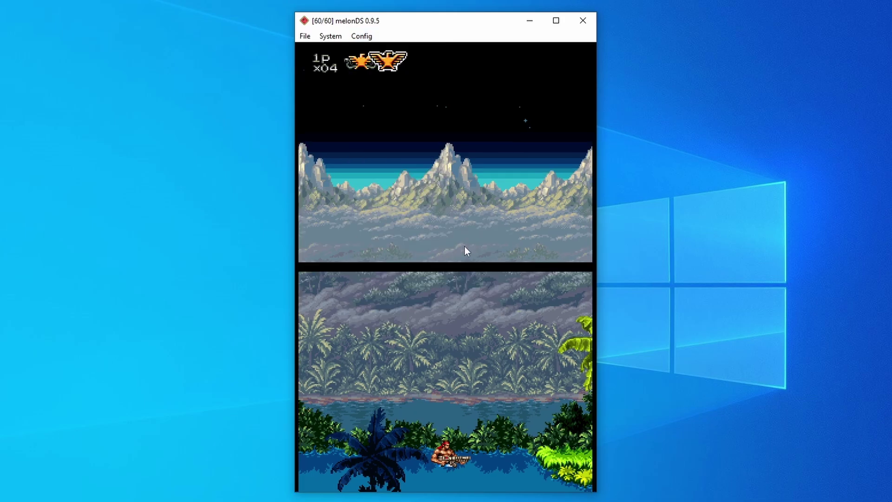
- Show the available screen sizing and screen layout options for the two DS screens
left_click(361, 36)
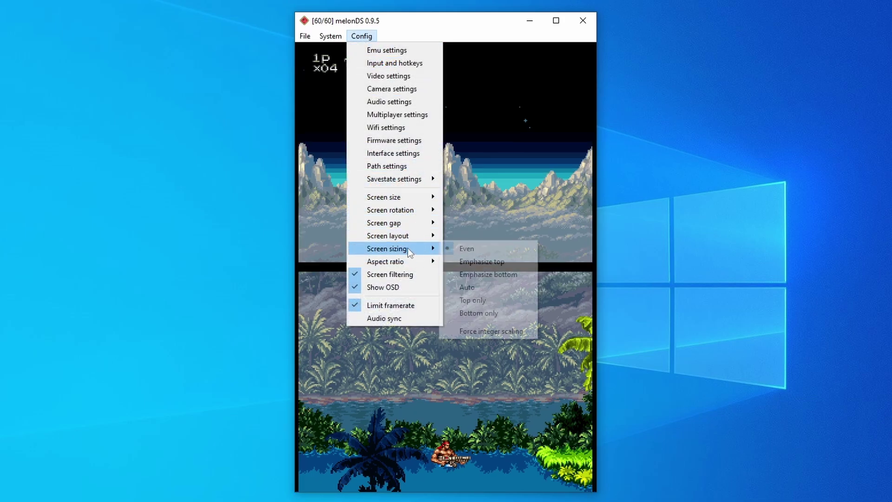
mouse_move(397, 236)
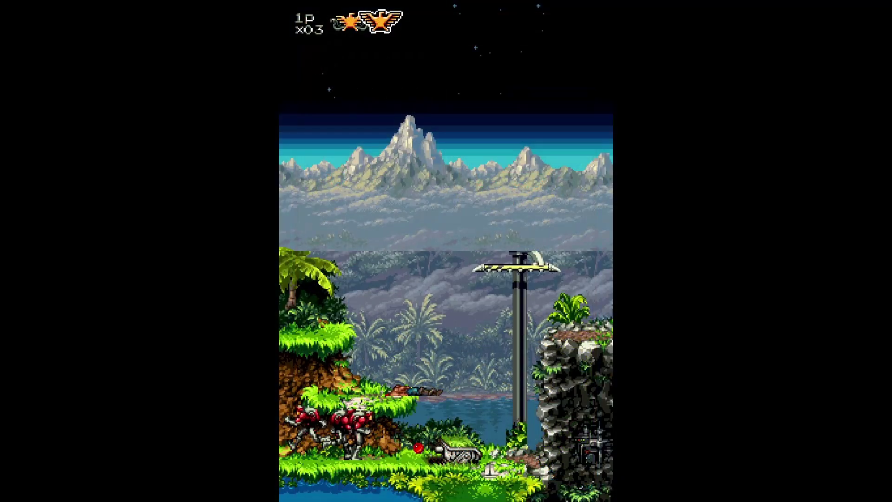
key("Right")
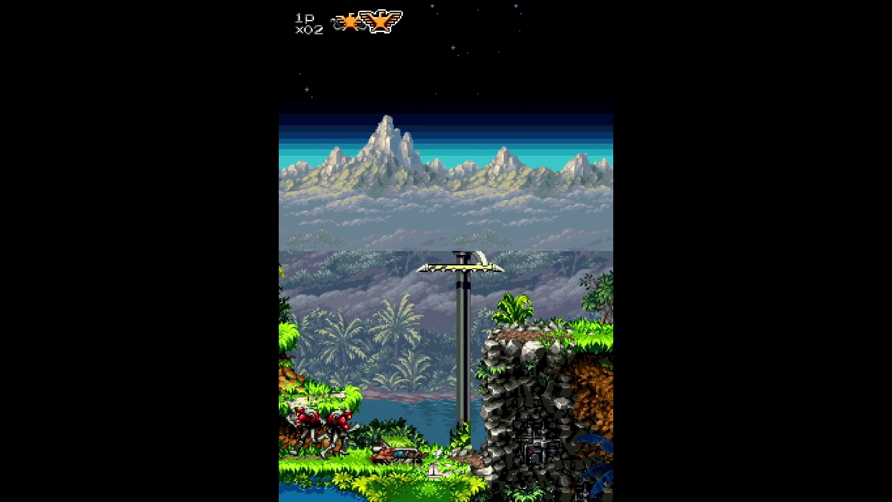
key("Right")
key("Right")
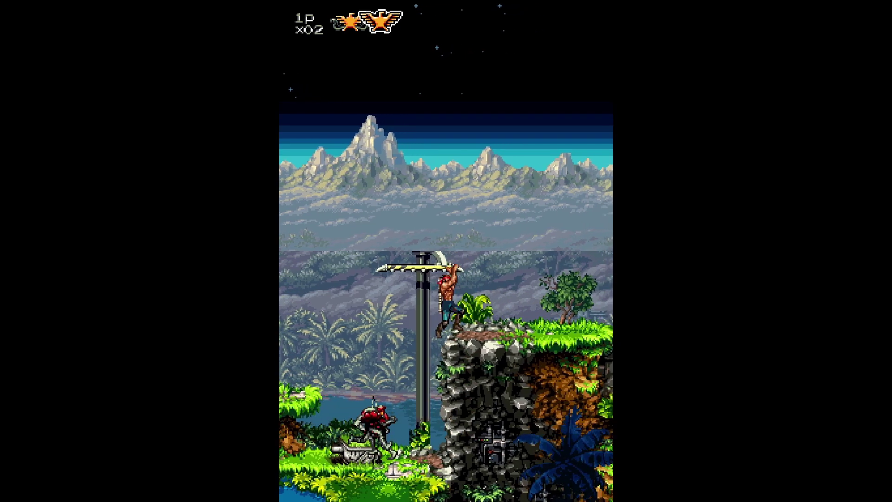
key("Right")
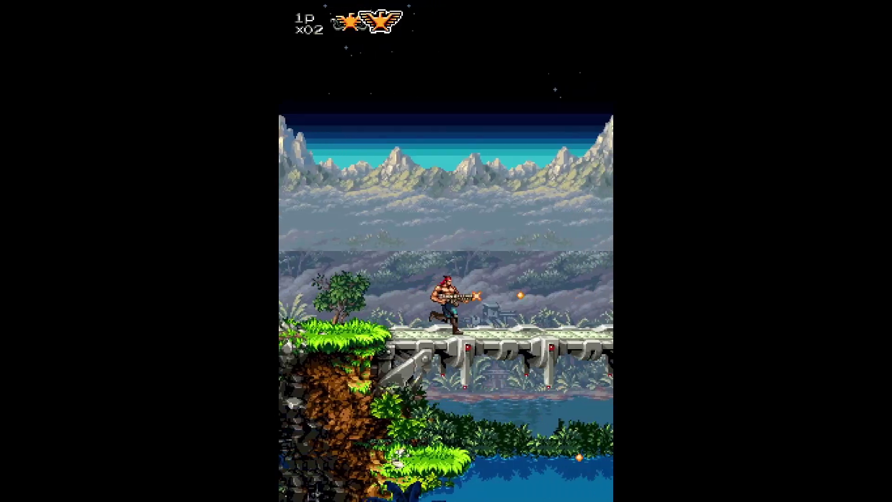
key("Right")
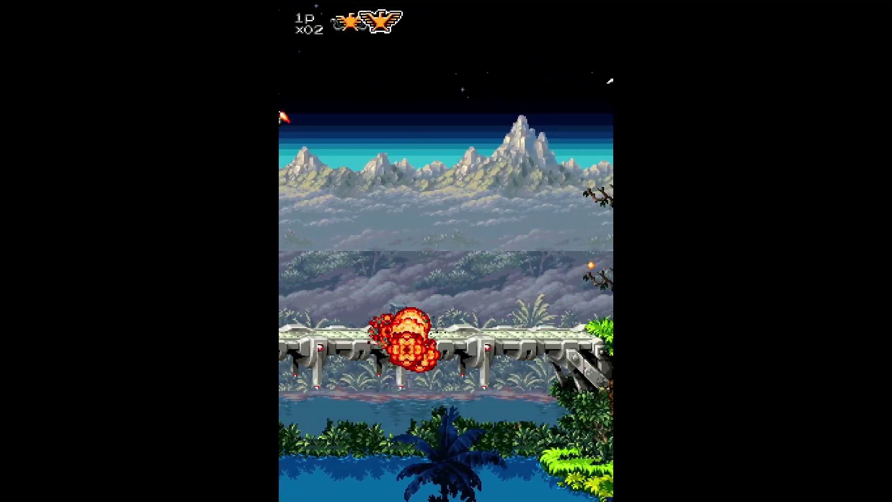
key("Right")
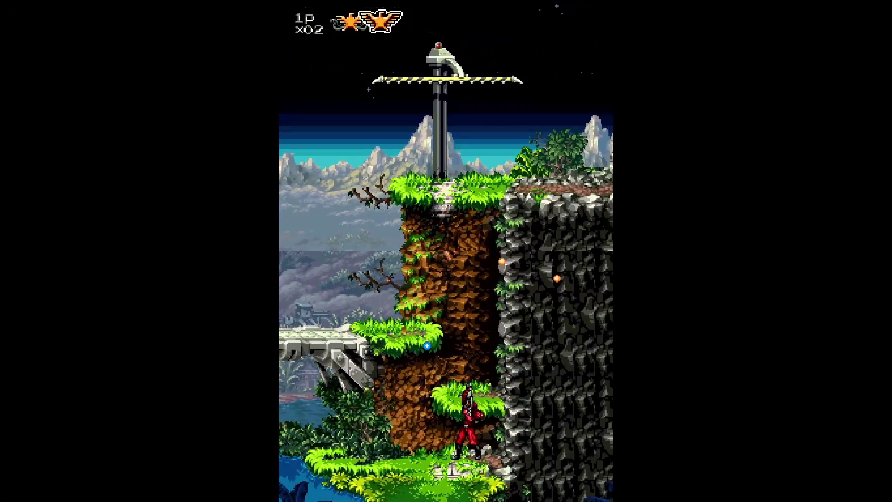
key("Down")
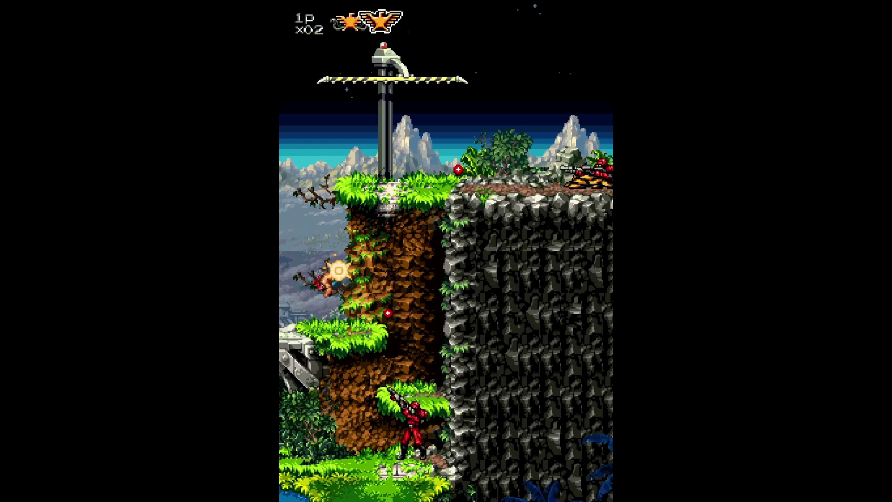
key("Up")
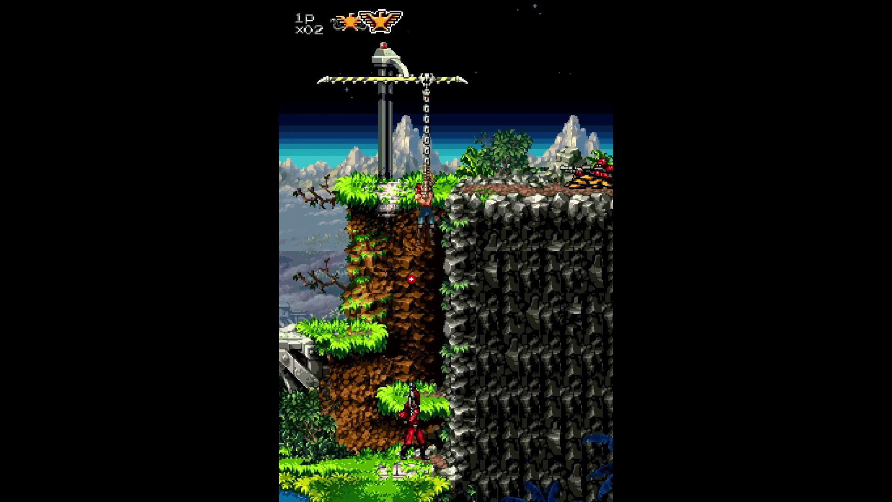
key("z")
key("Right")
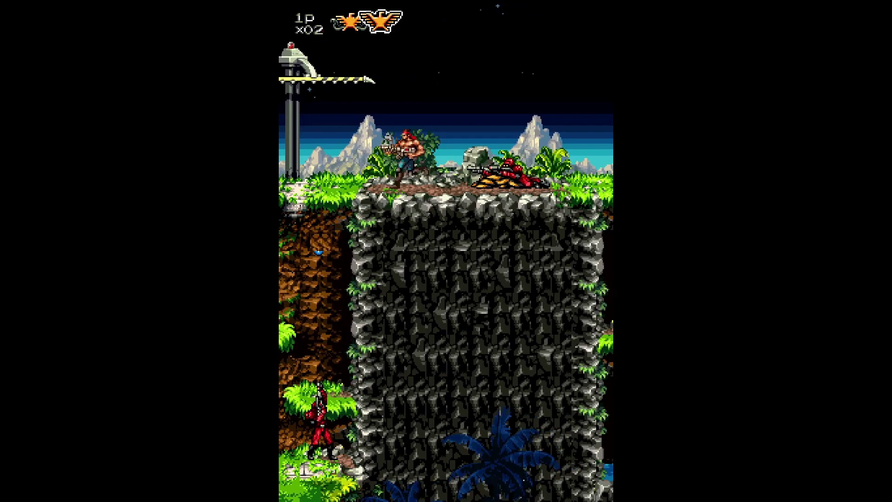